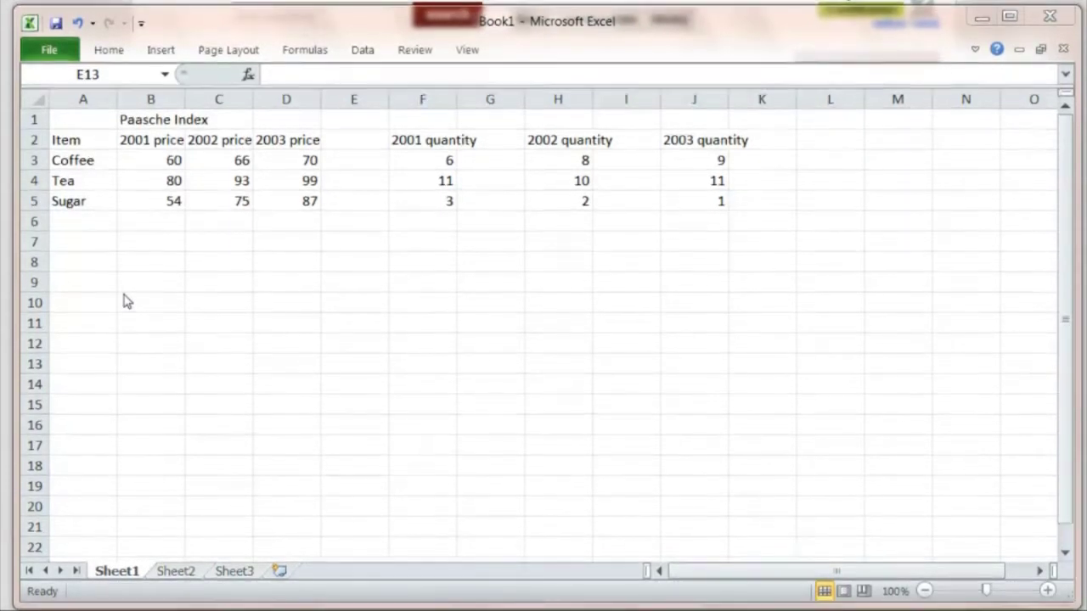
- Enter the label "Index for 2002" in cell A8, below the price table
click(129, 302)
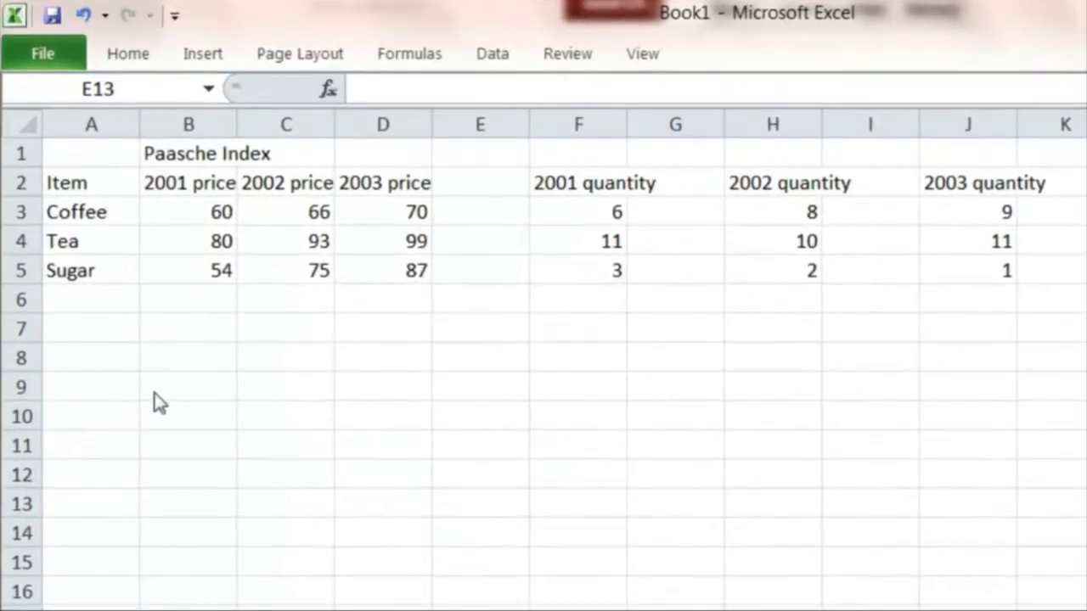
click(90, 360)
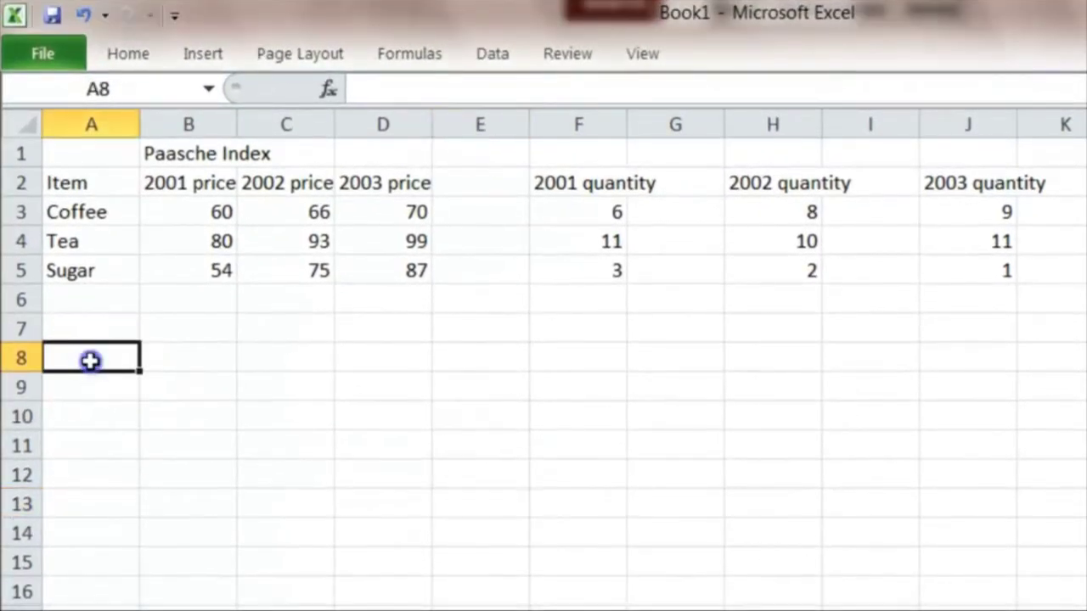
text(Ind)
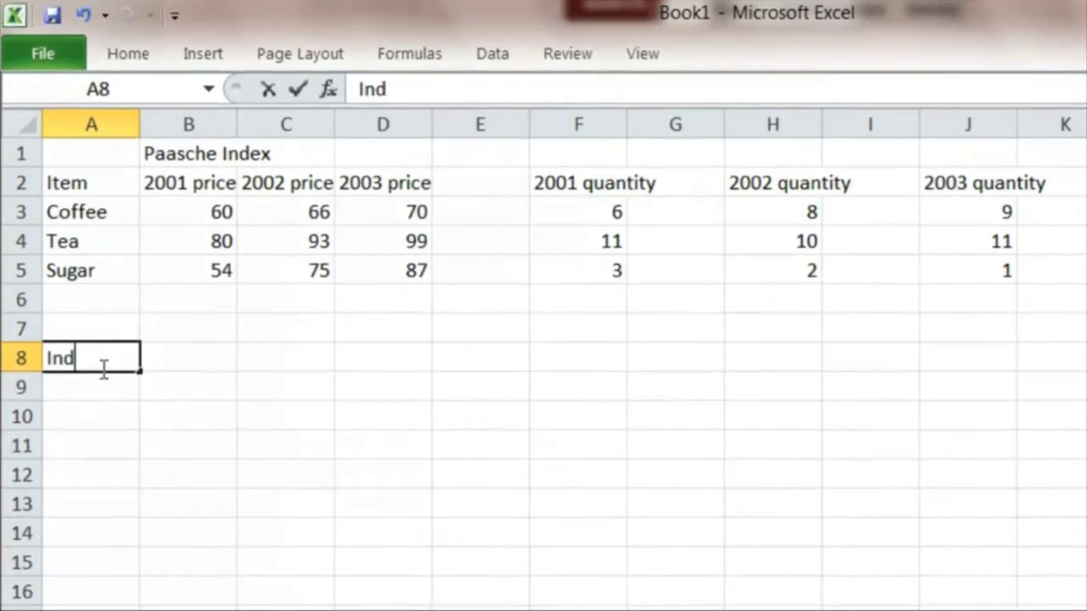
text(ex for 2)
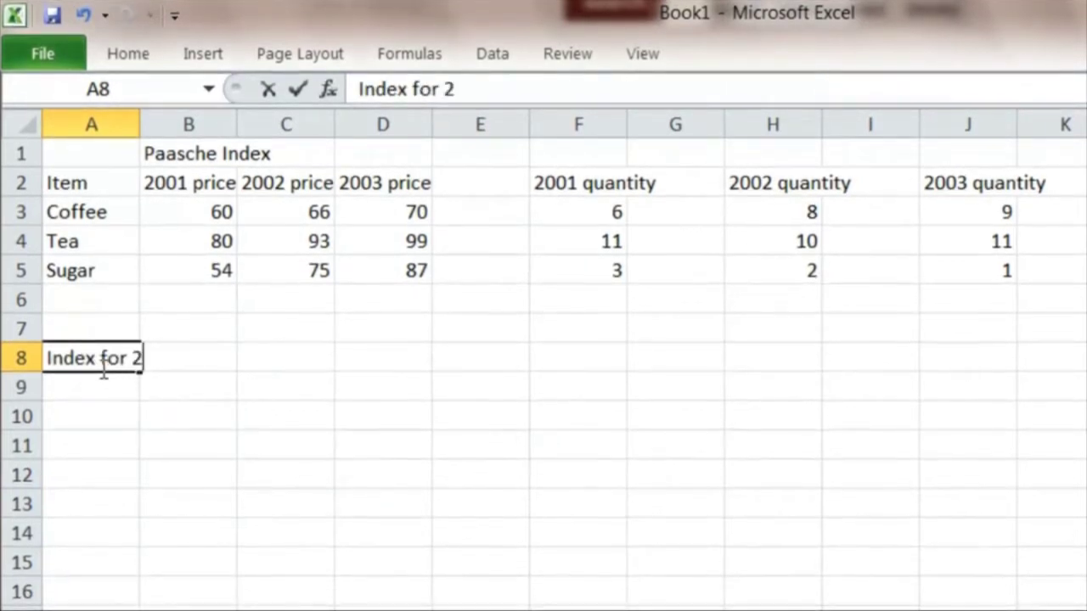
text(002)
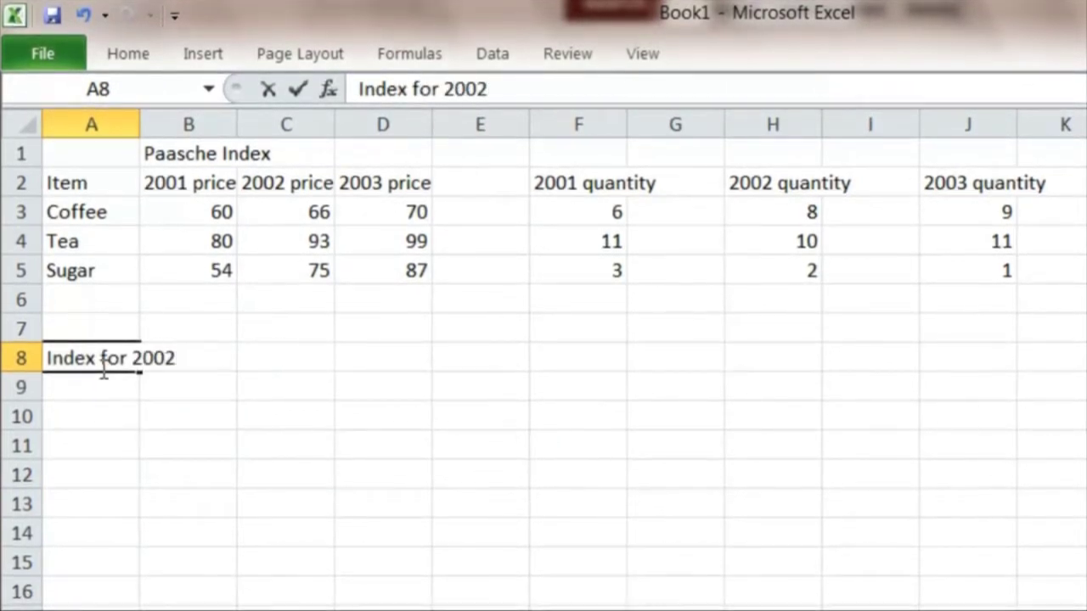
key(Tab)
key(Tab)
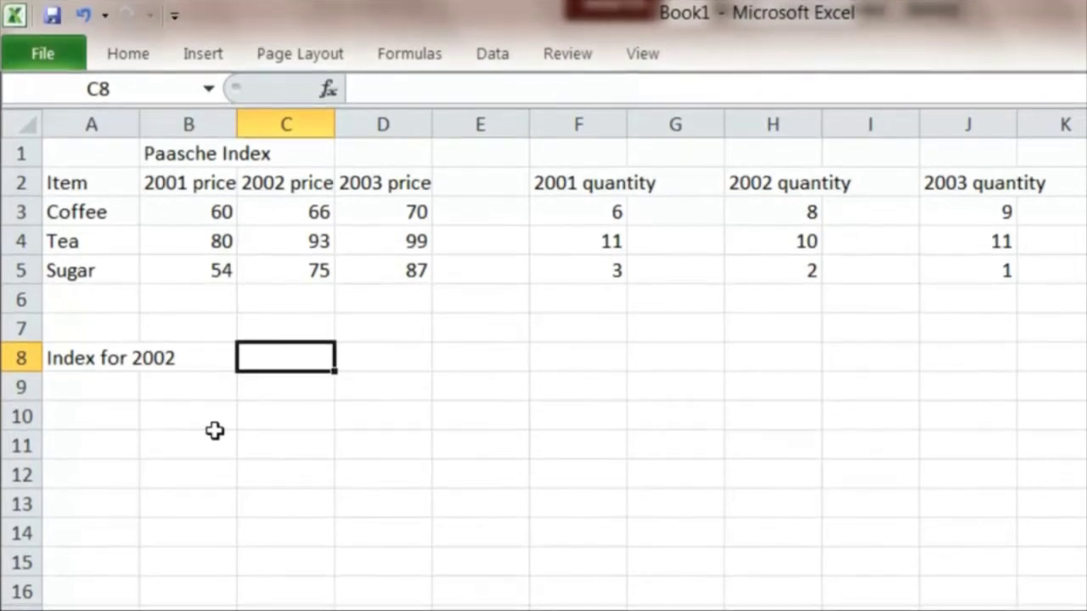
- Start the index formula in C8 with the 2002 quantities times 2002 prices as numerator: =(H3*C3+H4*C4+H5*C5)
click(241, 434)
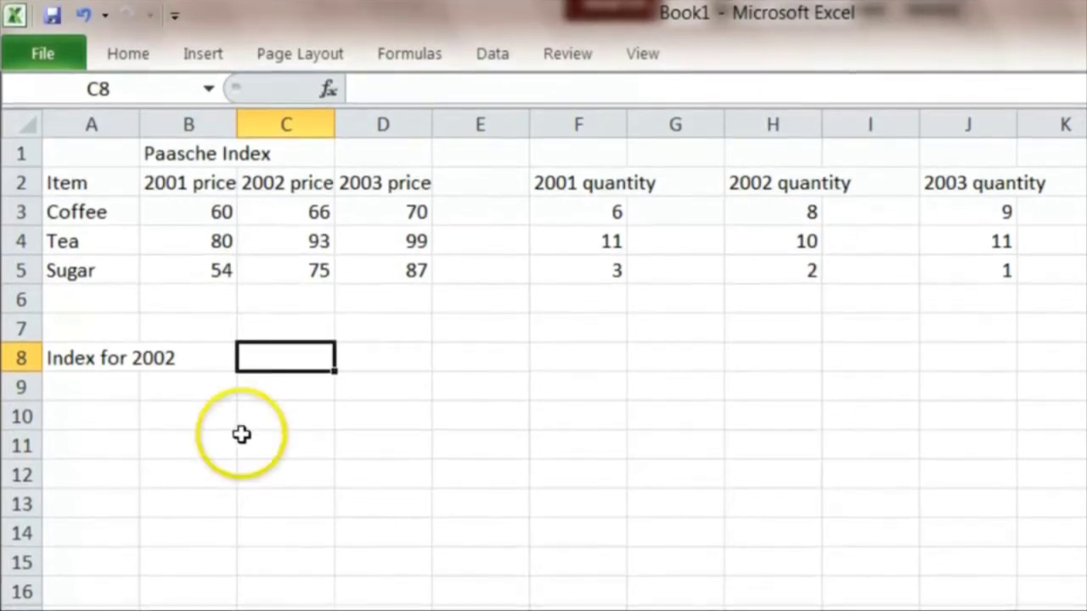
click(258, 350)
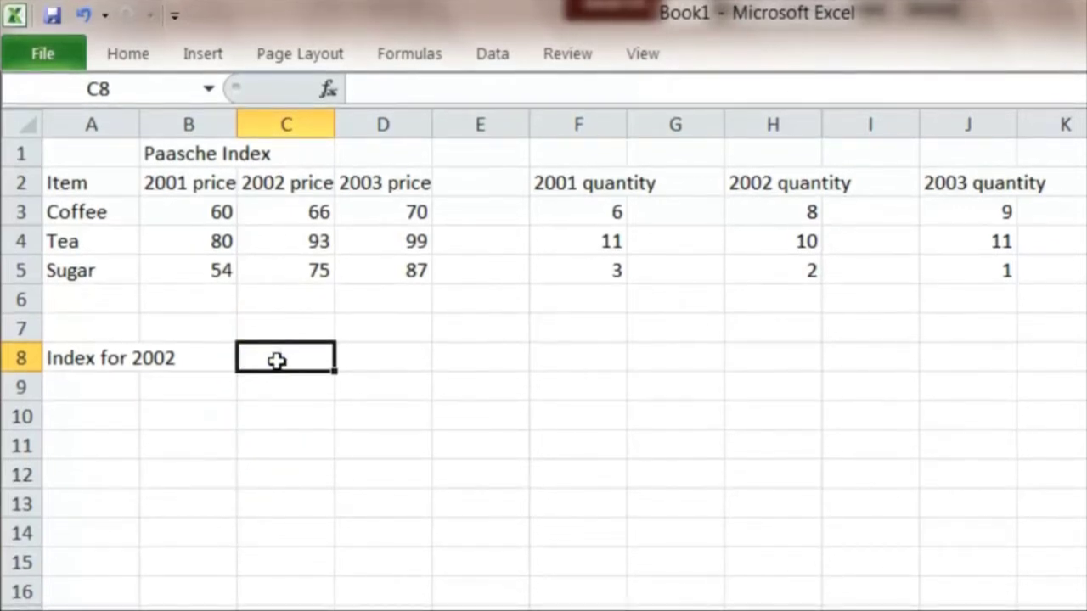
text(=)
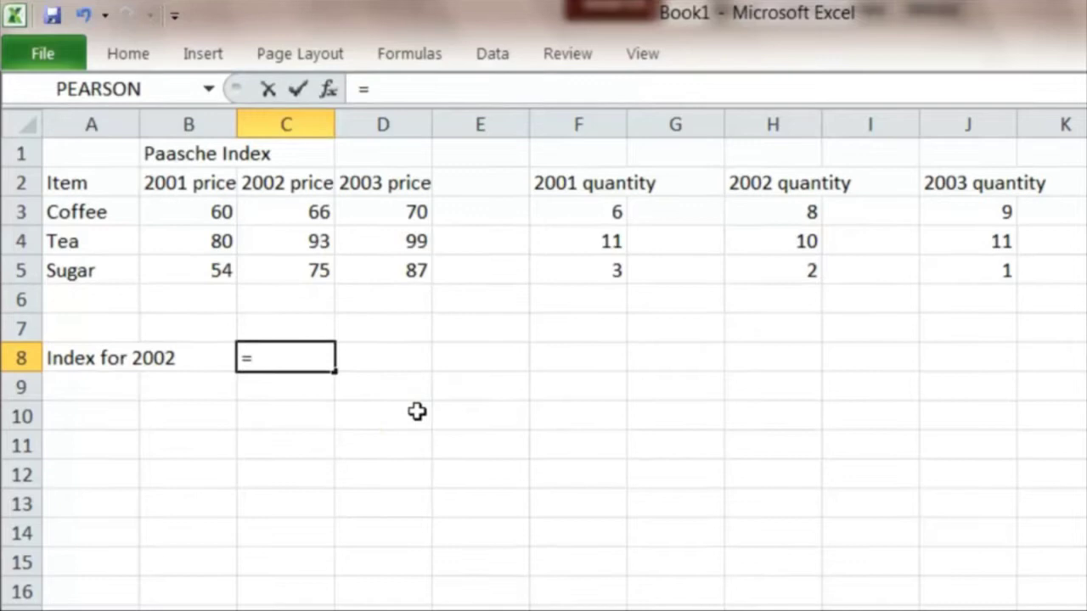
text(()
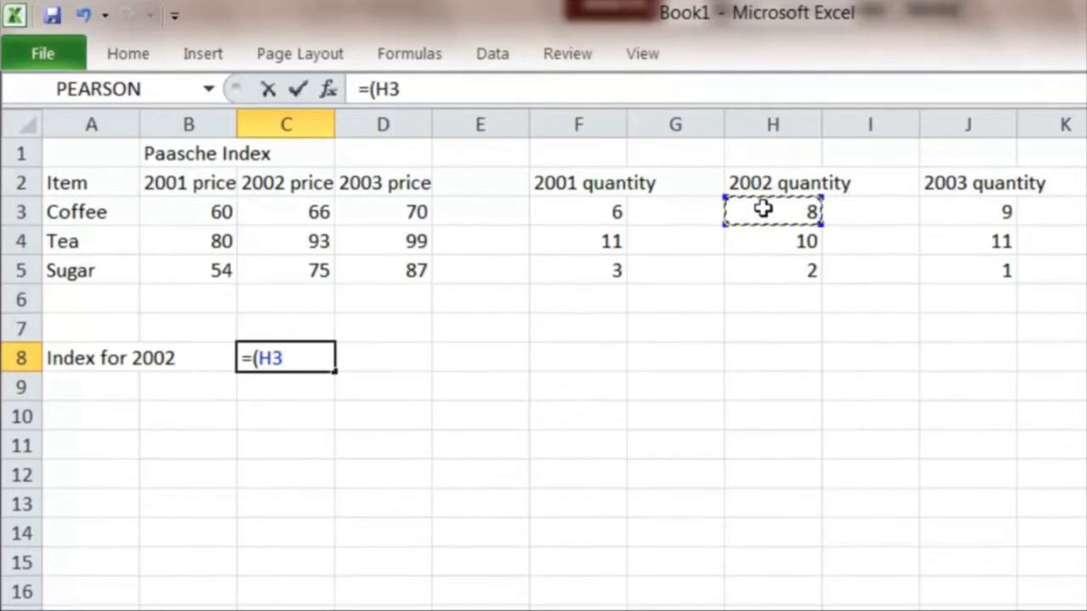
text(*C3)
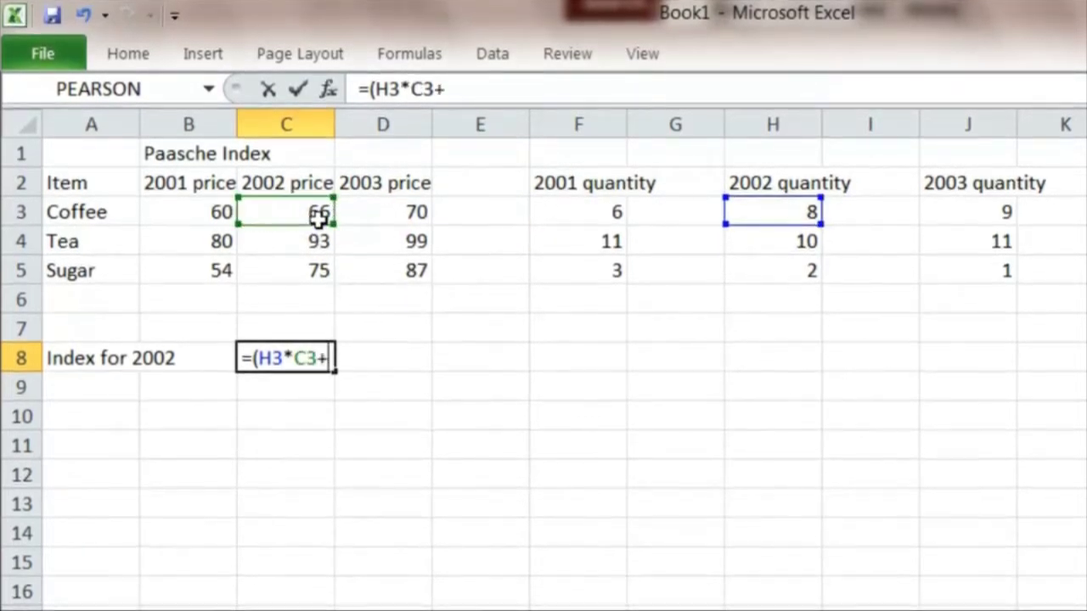
text(+)
click(762, 244)
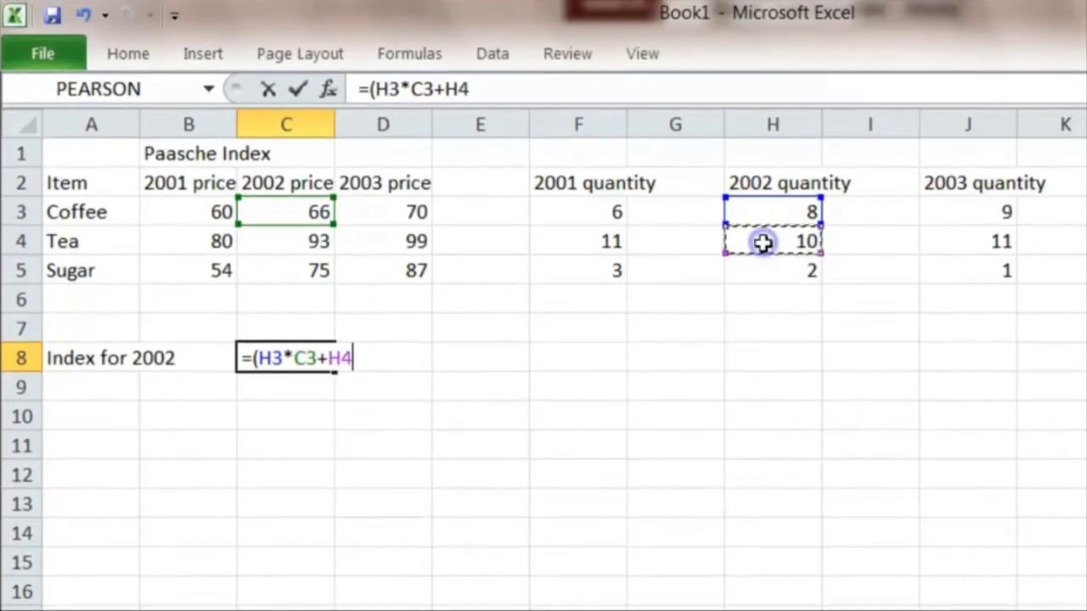
click(303, 240)
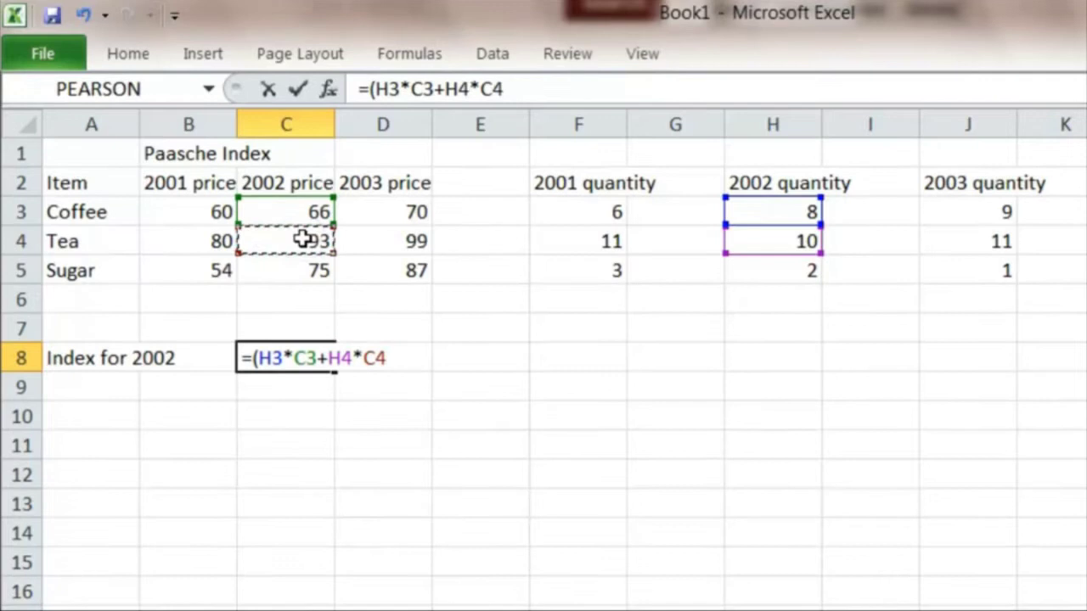
text(+)
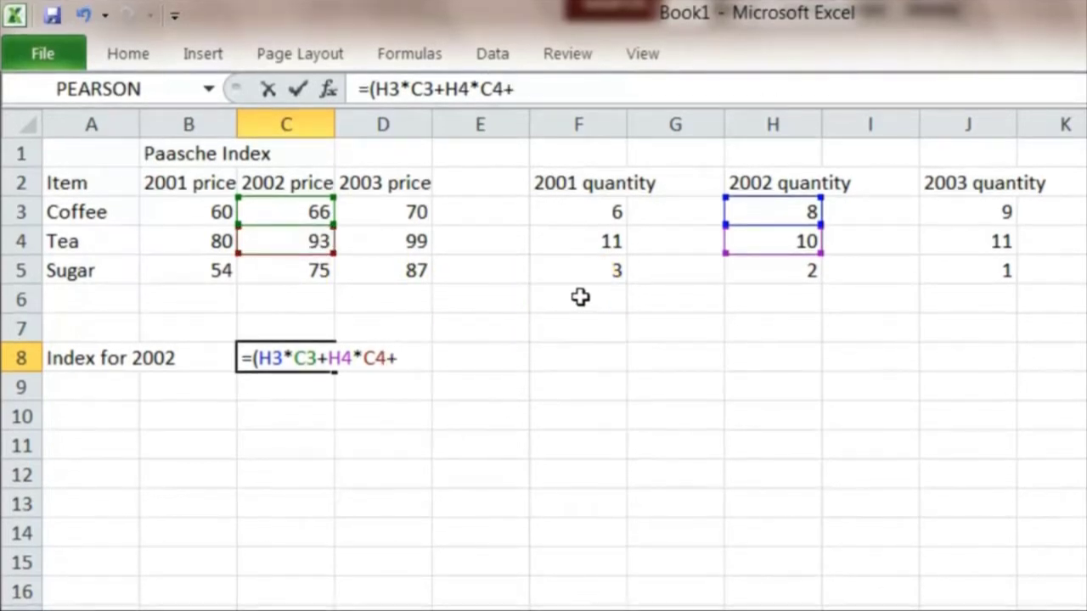
click(792, 269)
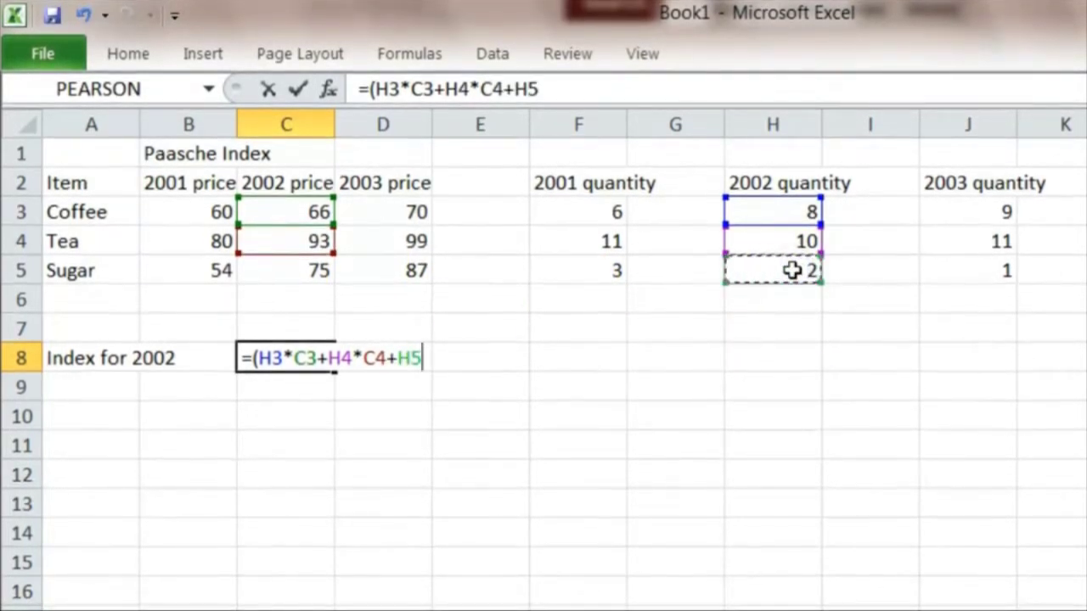
text(*)
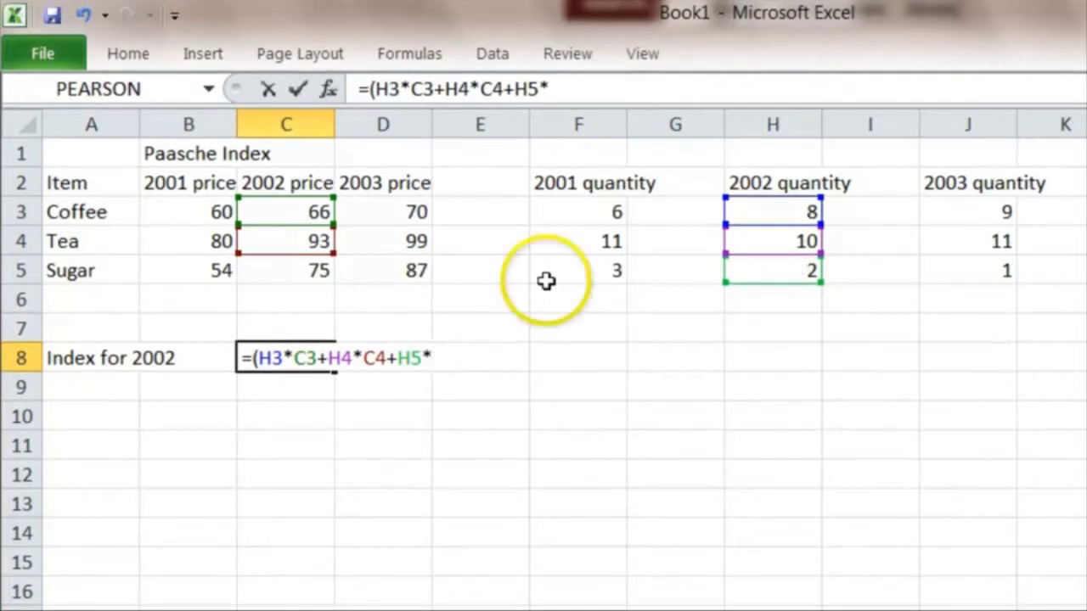
click(303, 271)
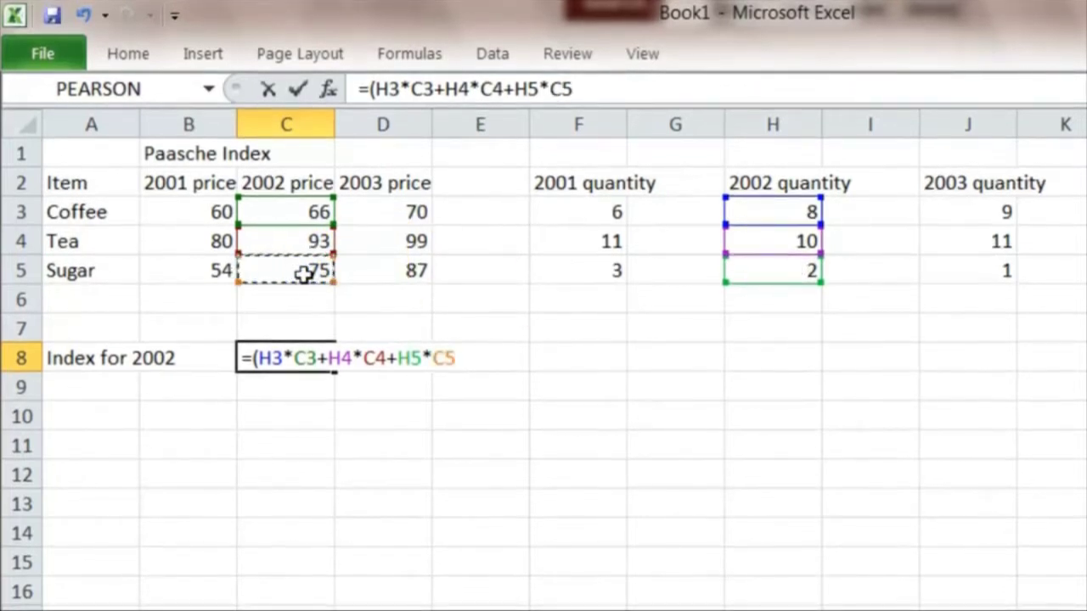
text())
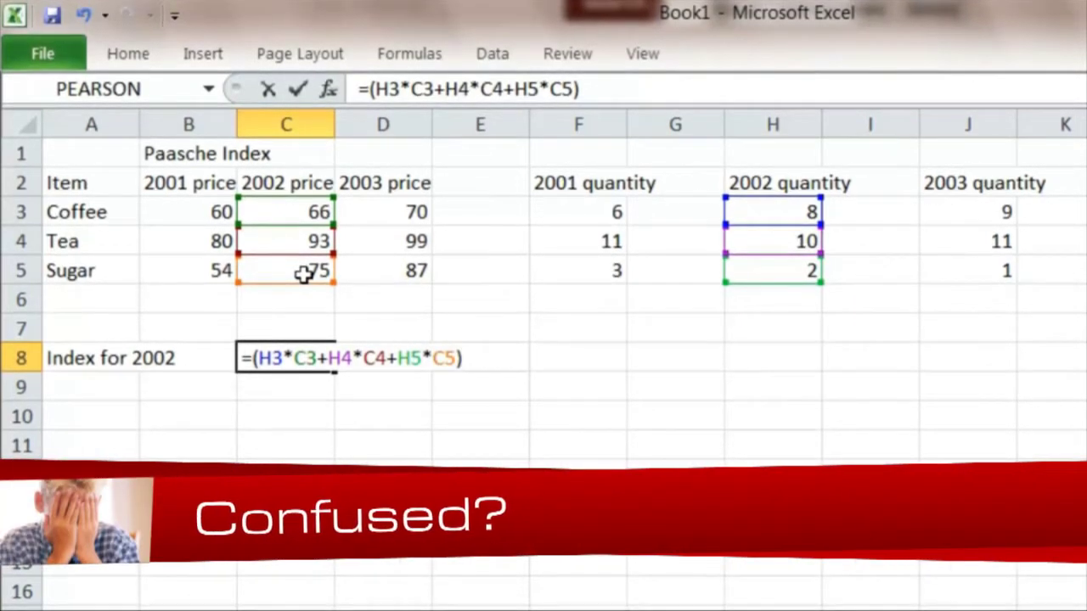
- Complete the C8 formula by dividing by the 2002 quantities times 2001 prices, (H3*B3+H4*B4+H5*B5), and multiplying by 100
text(/)
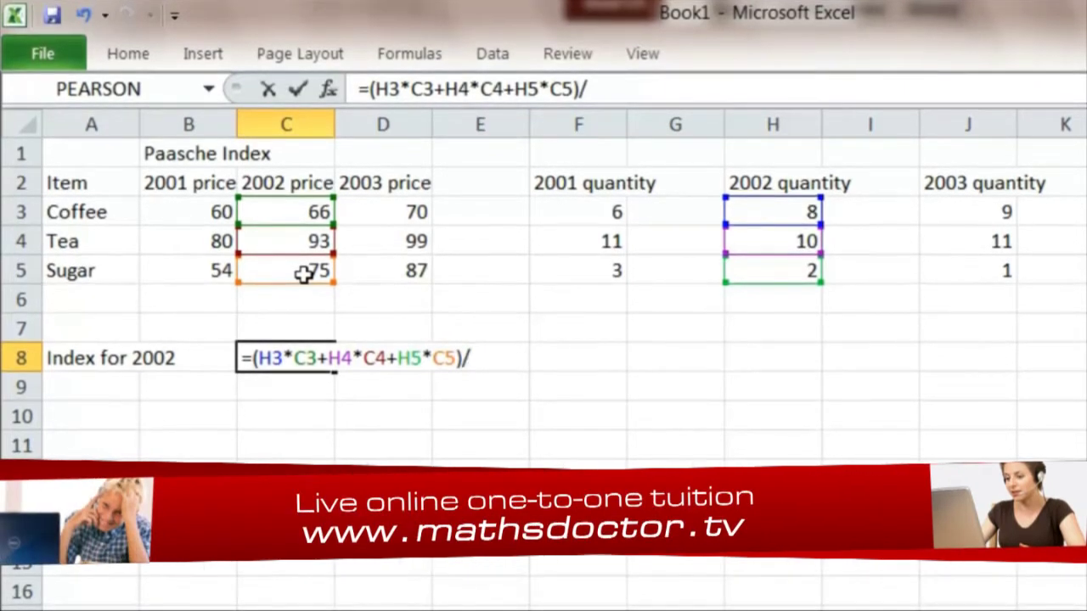
text(()
click(308, 279)
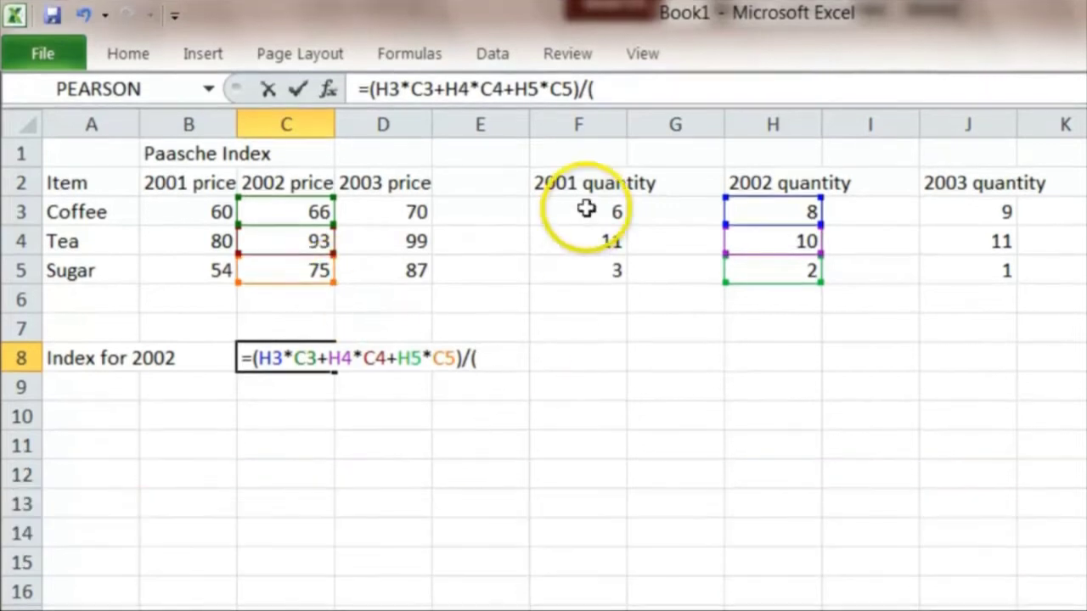
click(778, 215)
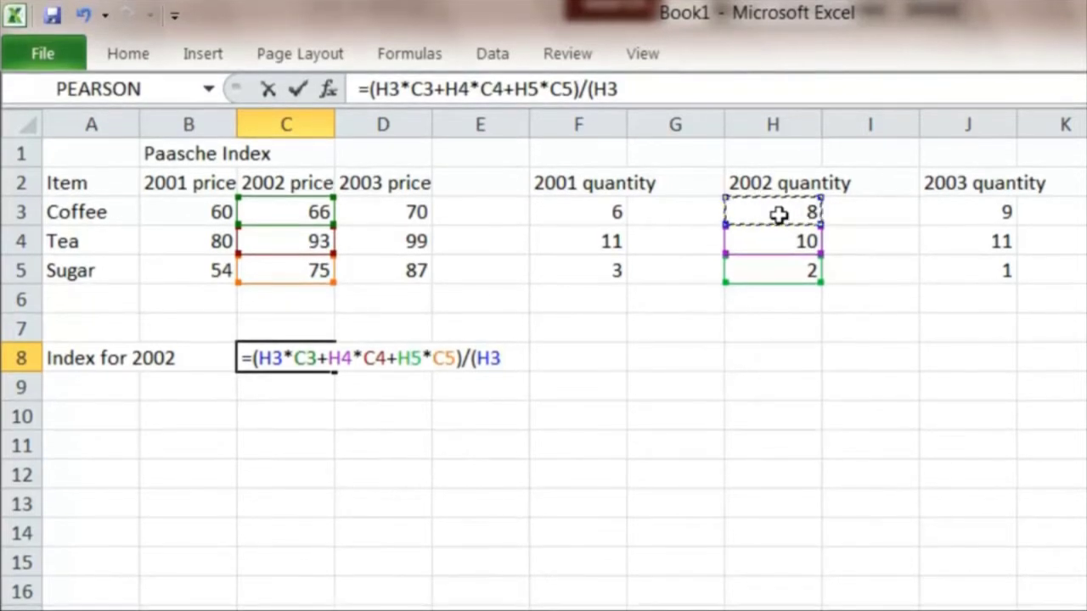
text(*)
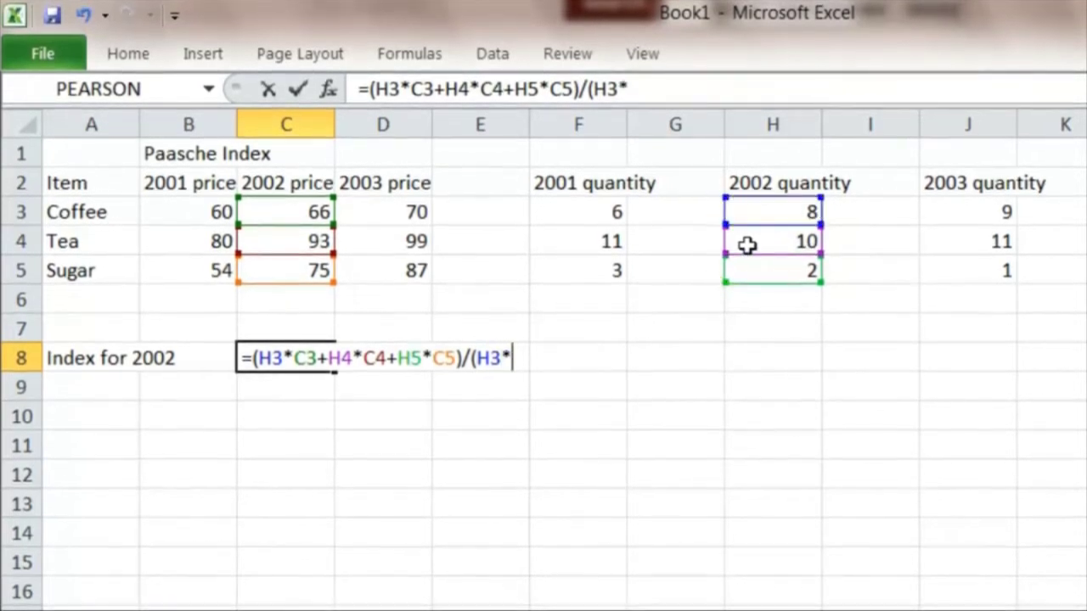
click(217, 204)
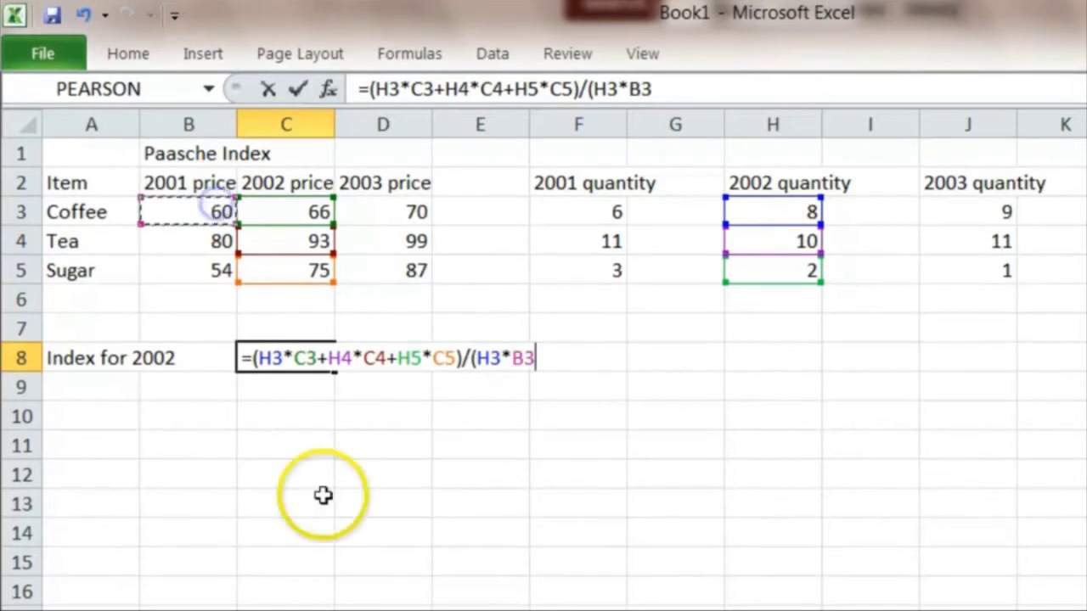
text(+)
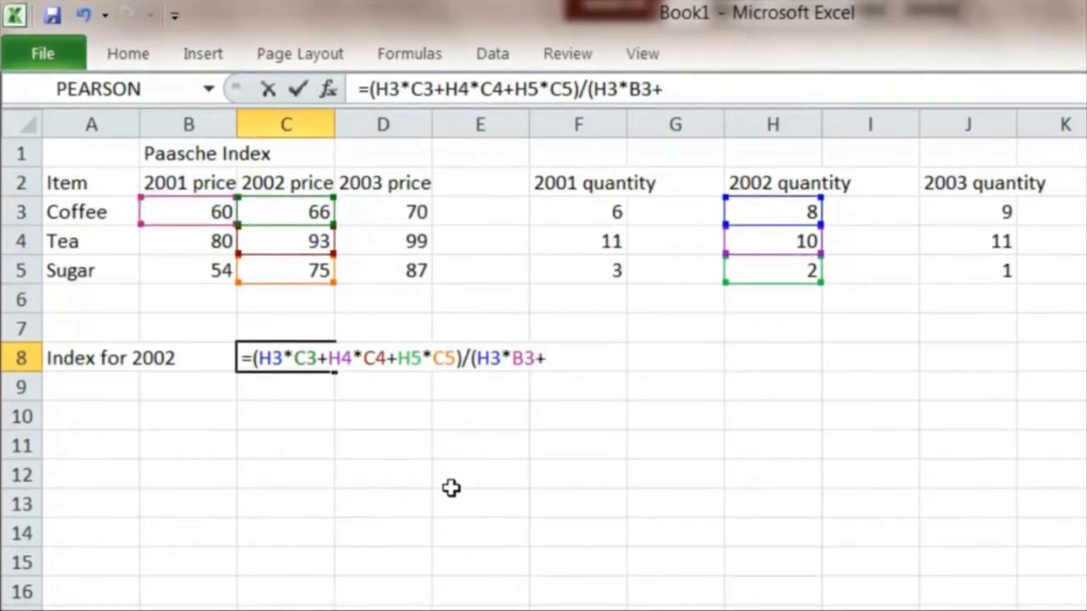
click(770, 246)
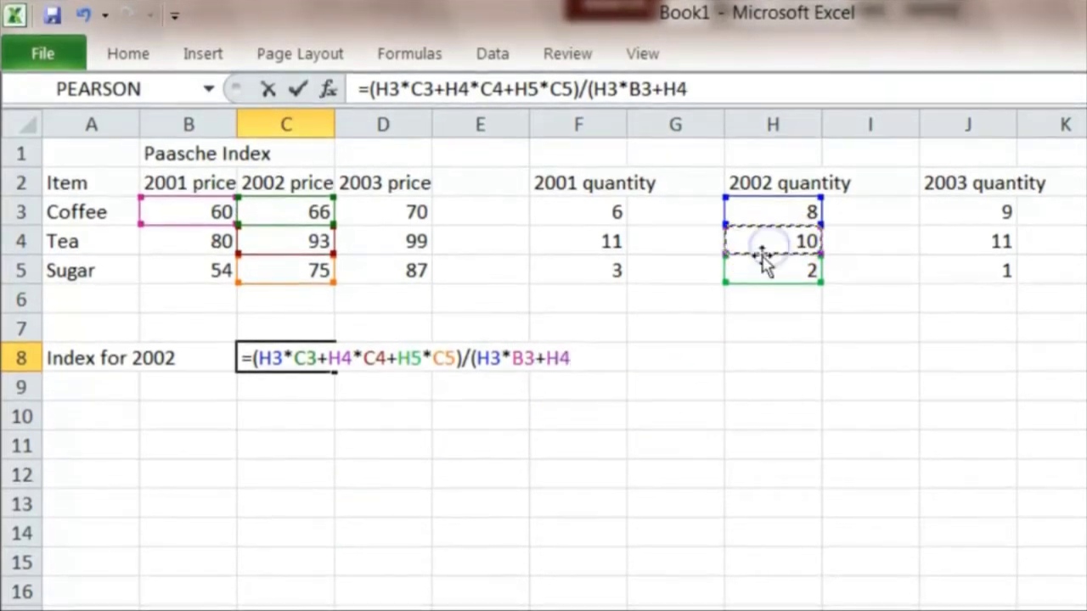
text(*)
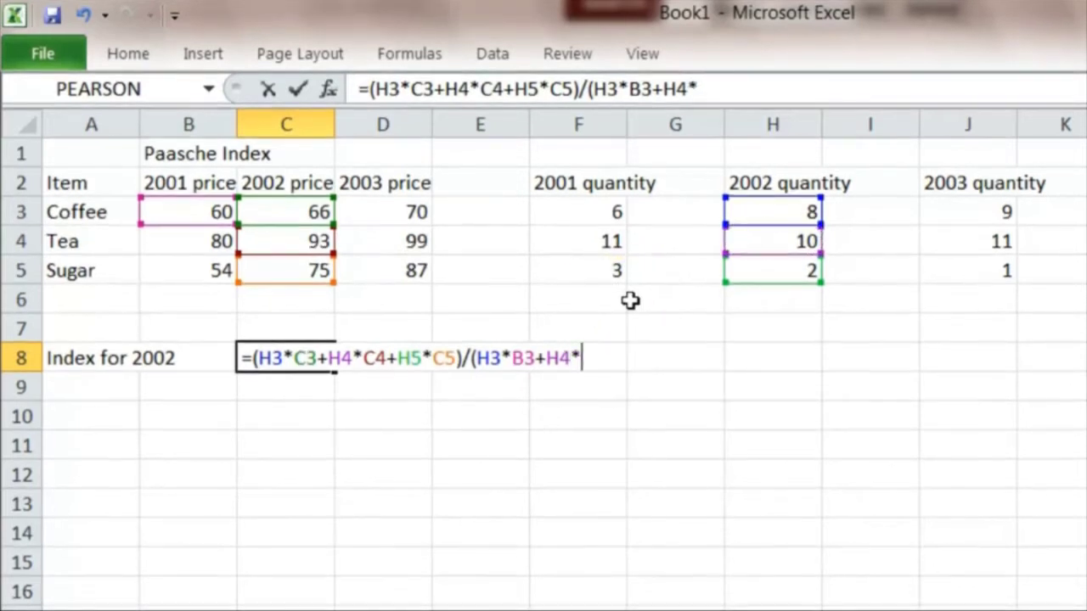
click(212, 246)
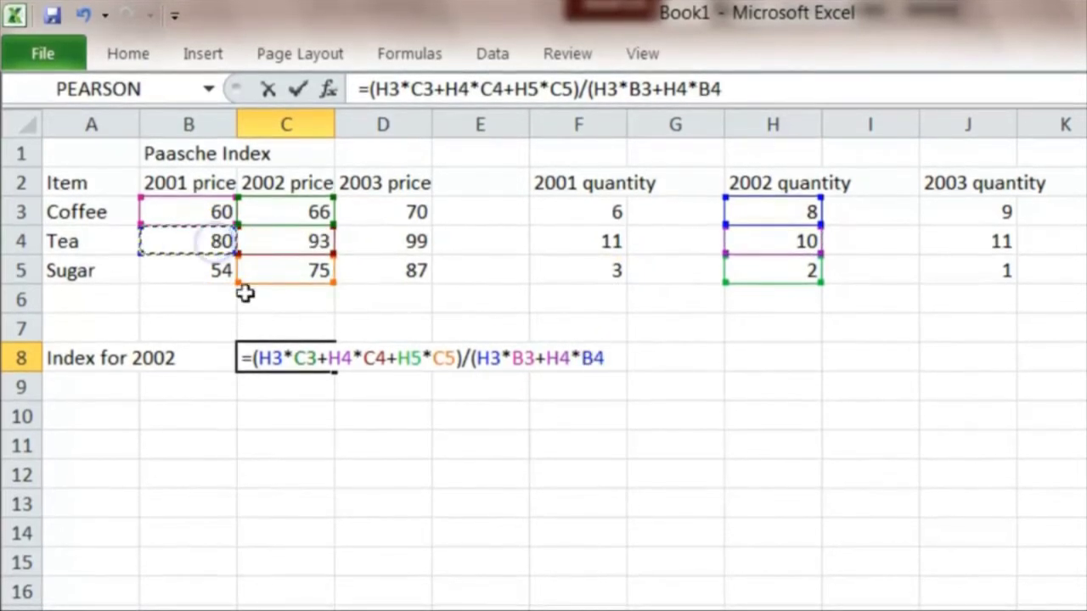
text(+)
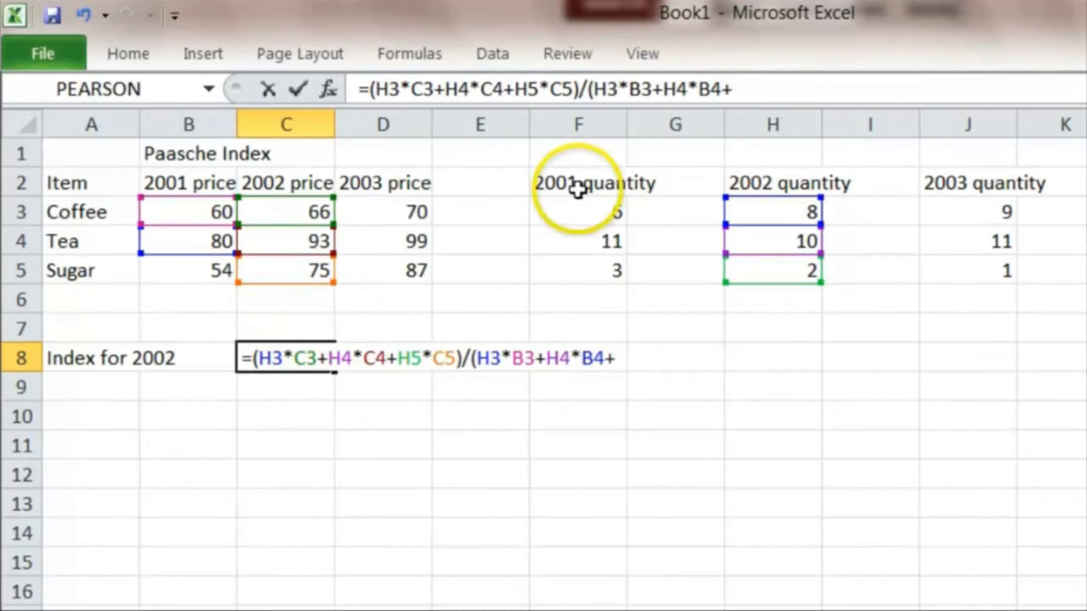
click(784, 269)
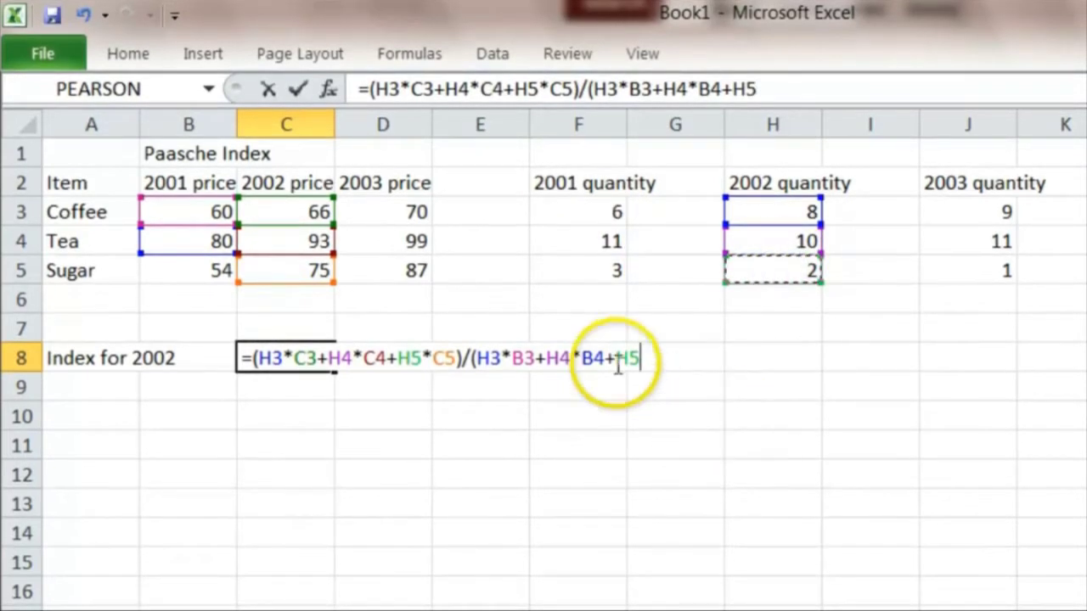
text(*)
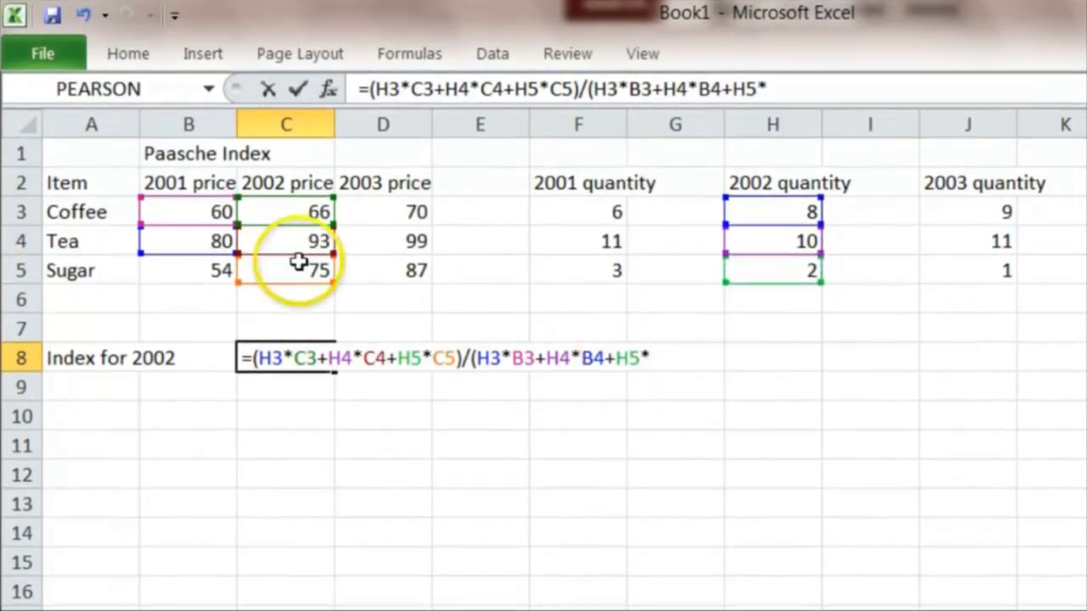
click(193, 270)
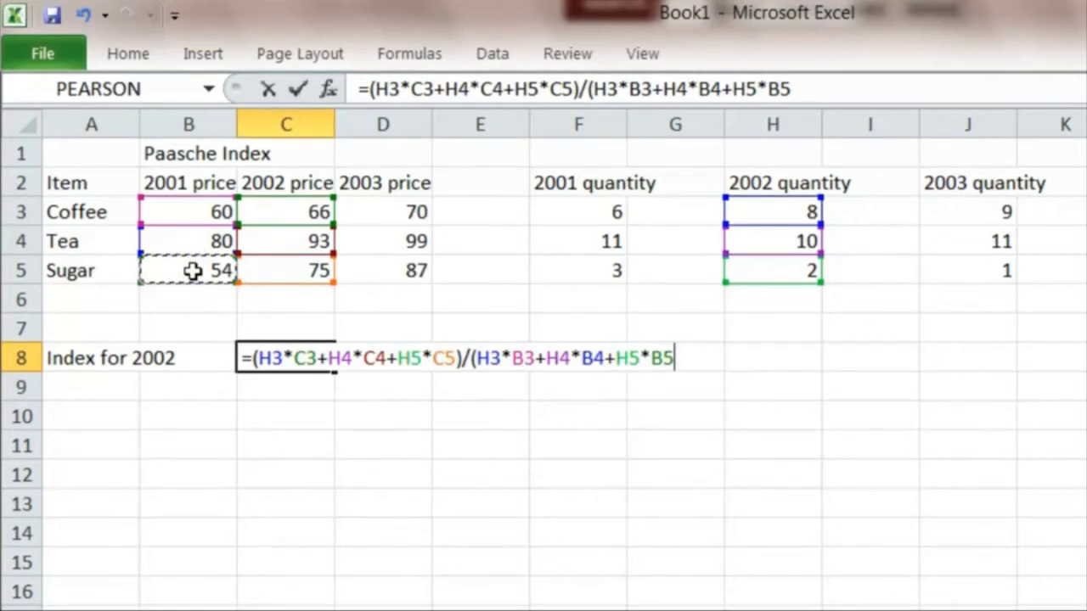
text()*100)
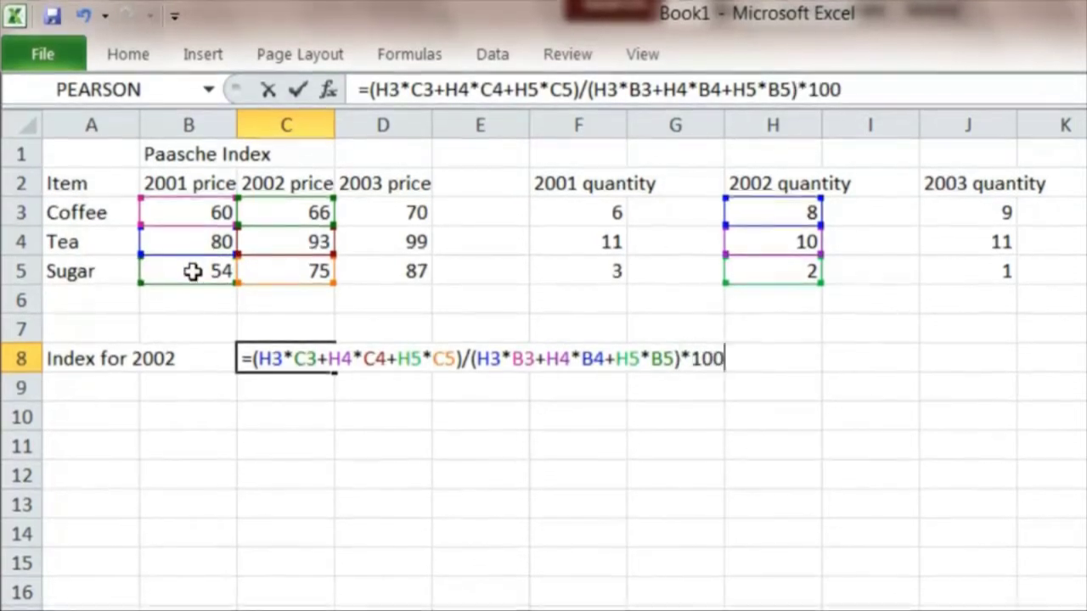
key(Return)
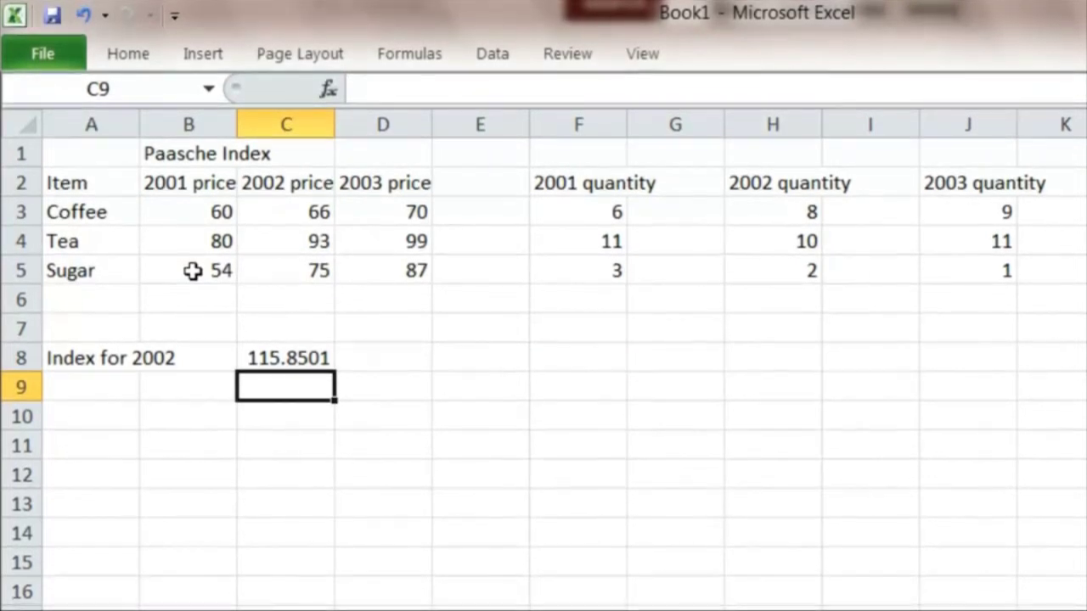
- Enter the base-year note "relative to 200" in cell A9, under the 2002 index label
click(107, 384)
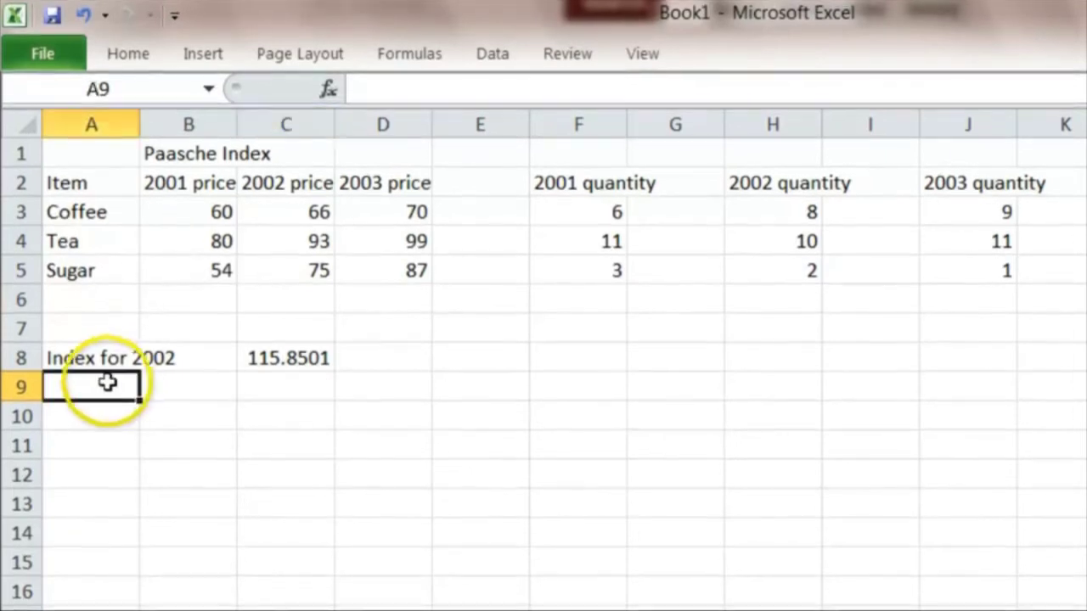
text(relati)
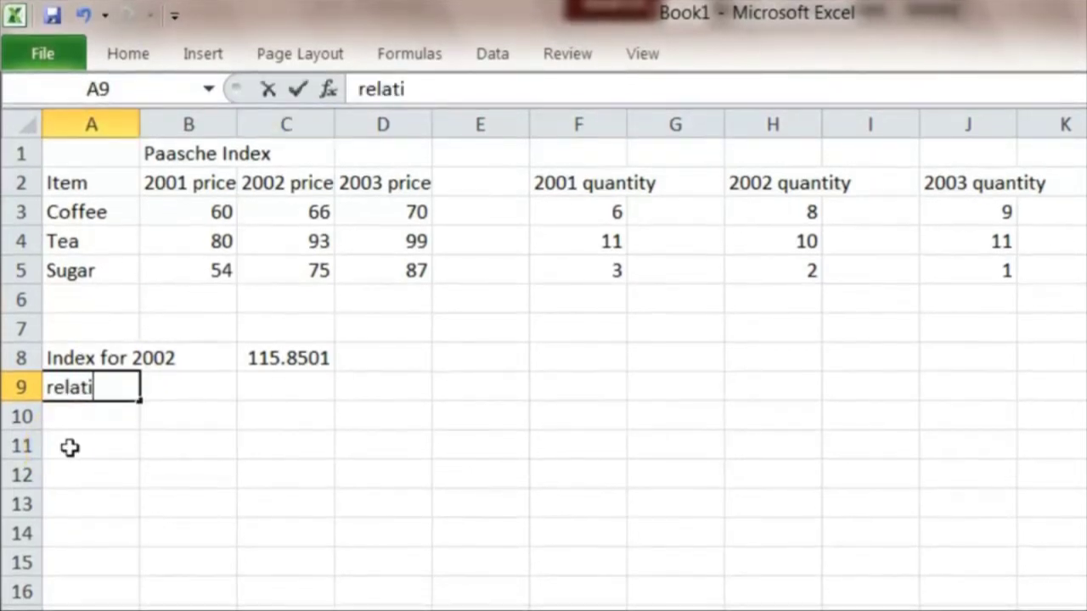
text(ve to 200)
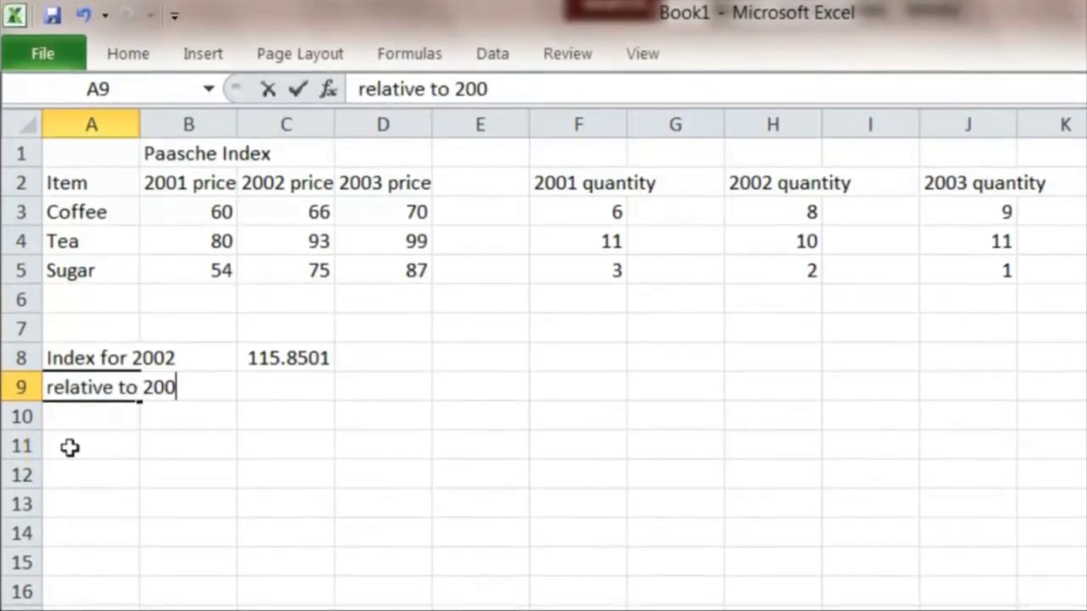